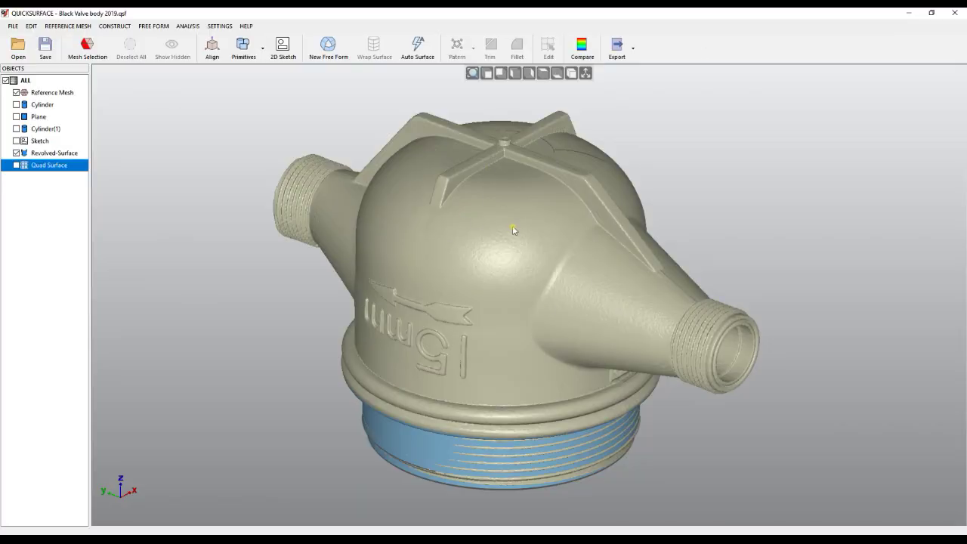
- Orbit the valve body slightly and toggle the Reference Mesh off and back on
mouse_move(512, 229)
right_down()
mouse_move(503, 261)
mouse_move(509, 254)
right_up()
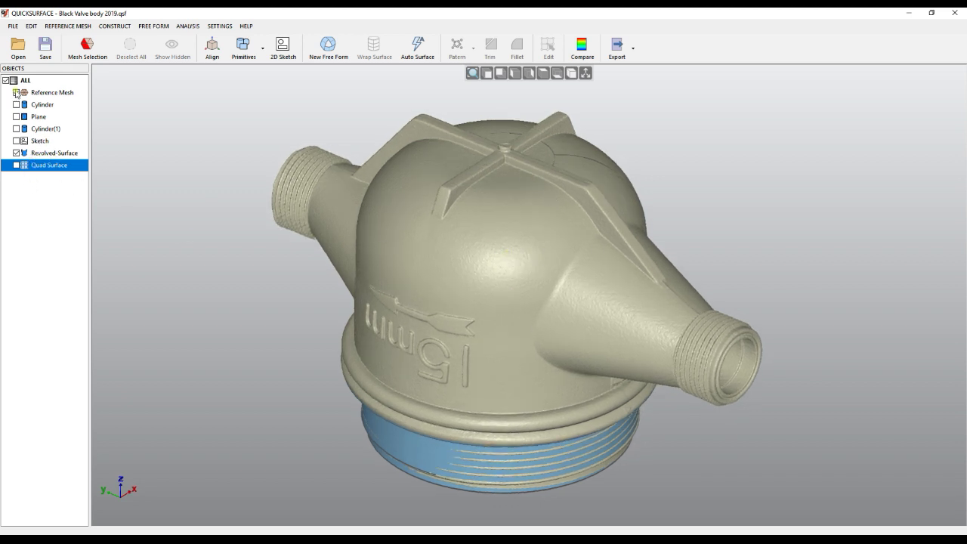
click(16, 93)
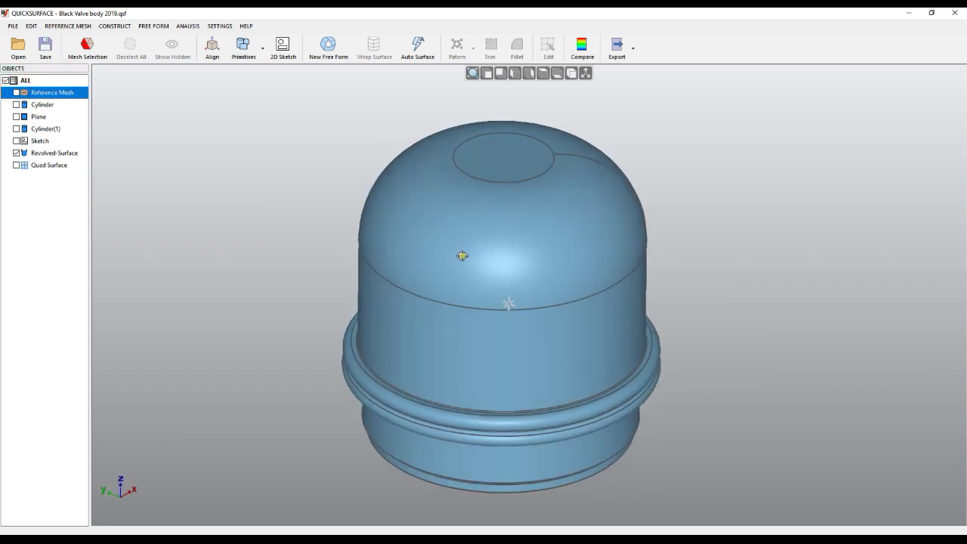
click(16, 92)
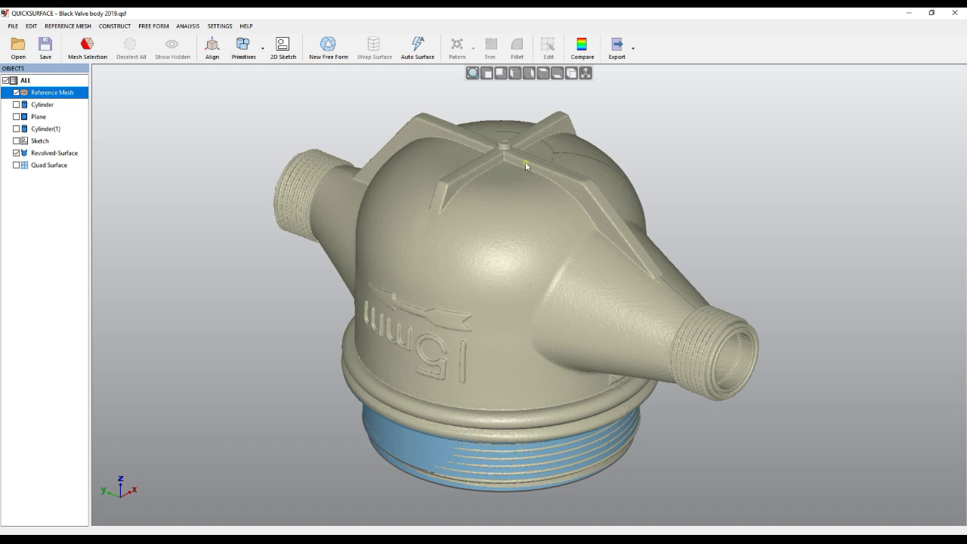
- Orbit around to the right side outlet and display the Quad Surface
right_drag(569, 278, 634, 257)
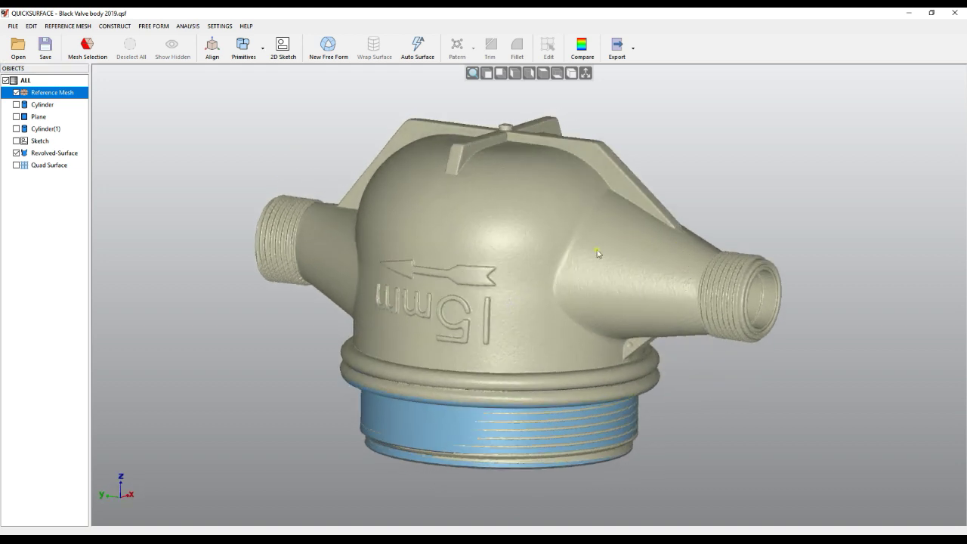
right_drag(654, 341, 713, 299)
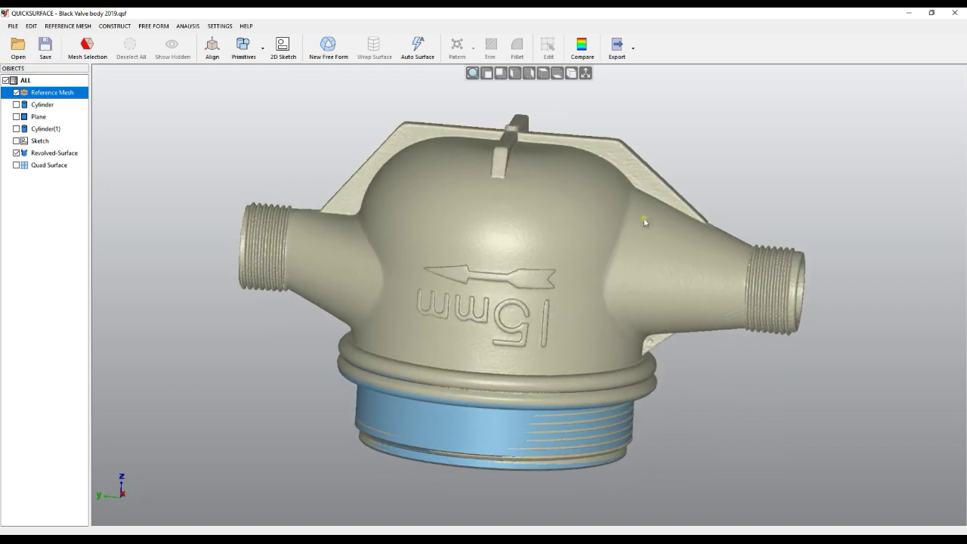
right_drag(643, 311, 517, 330)
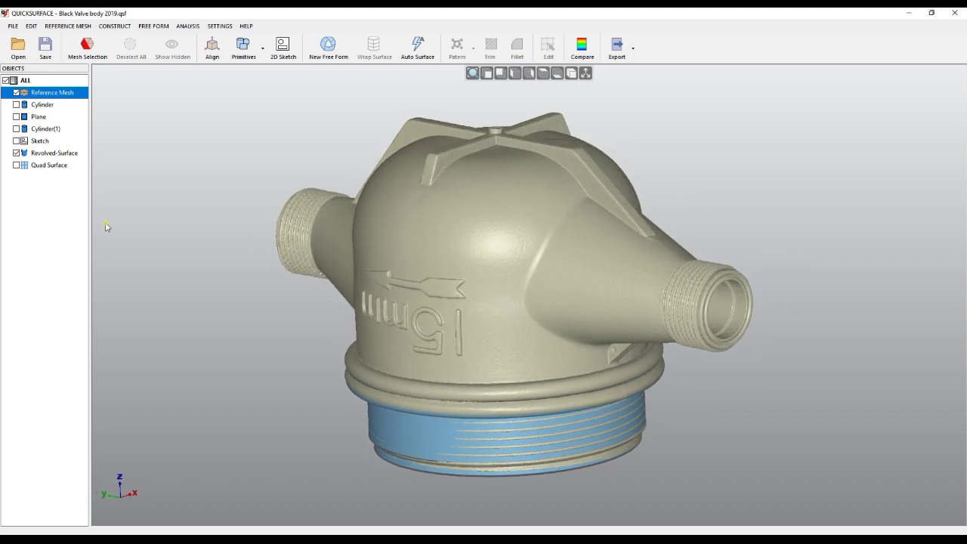
click(17, 166)
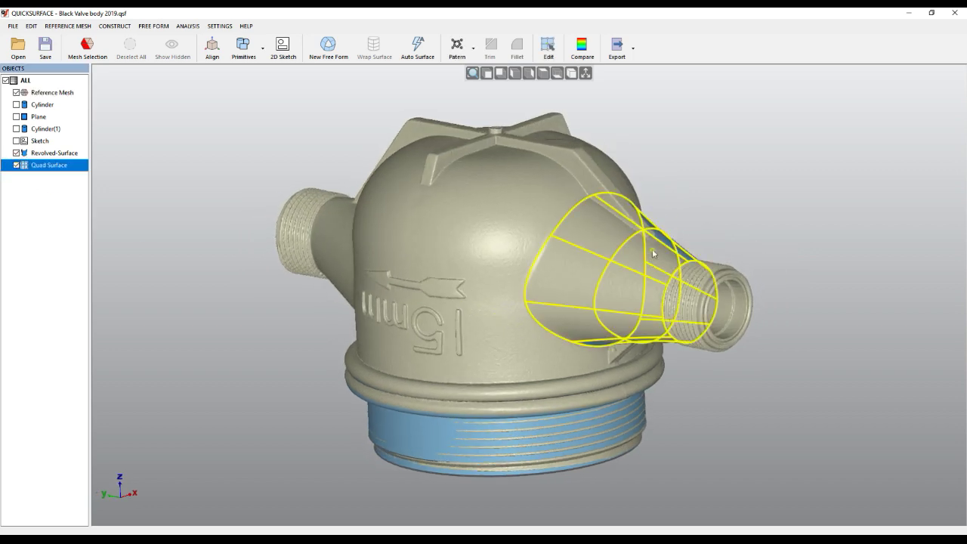
- Zoom toward the outlet, deselect the quad surface and hide the Reference Mesh
right_drag(653, 252, 557, 300)
scroll(579, 300, up, 3)
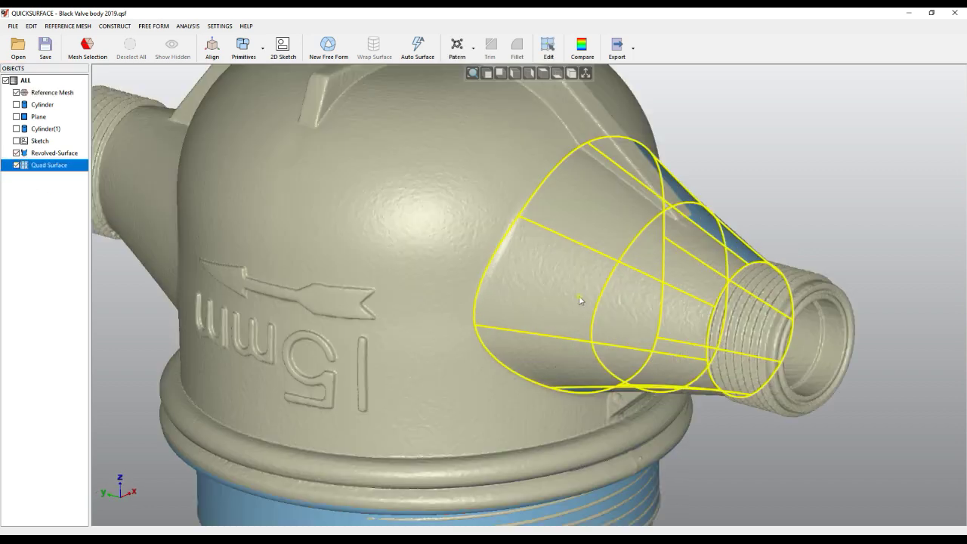
click(588, 227)
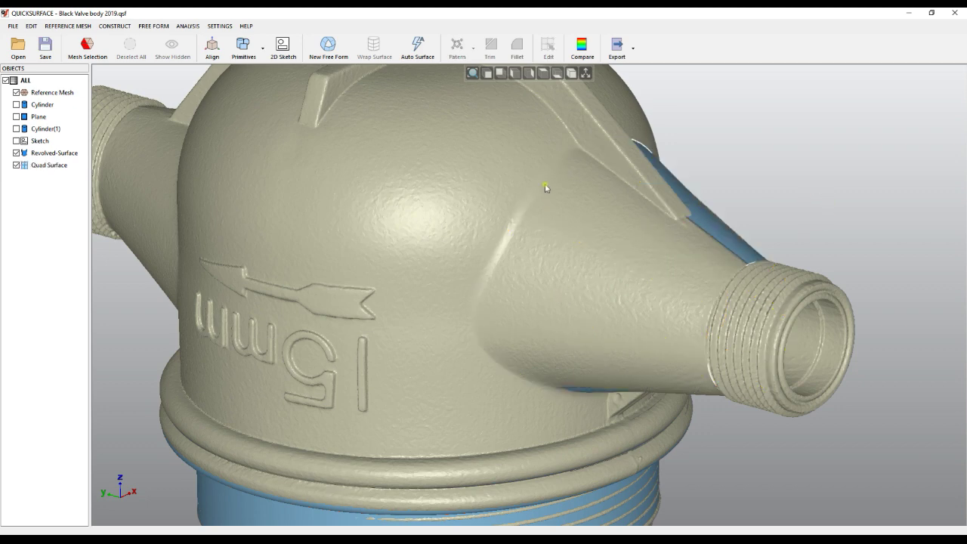
click(17, 92)
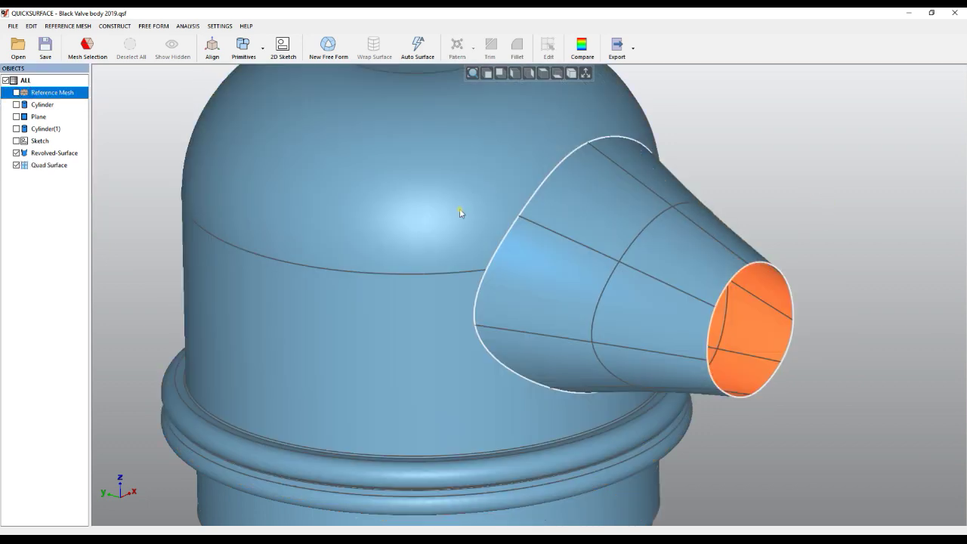
- Orbit to show the dome top and outlet cone, and bring up the Quad Surface options
mouse_move(532, 273)
right_down()
mouse_move(570, 358)
mouse_move(639, 385)
mouse_move(708, 365)
mouse_move(730, 274)
mouse_move(708, 218)
mouse_move(777, 221)
mouse_move(760, 212)
mouse_move(645, 255)
right_up()
right_drag(638, 311, 553, 356)
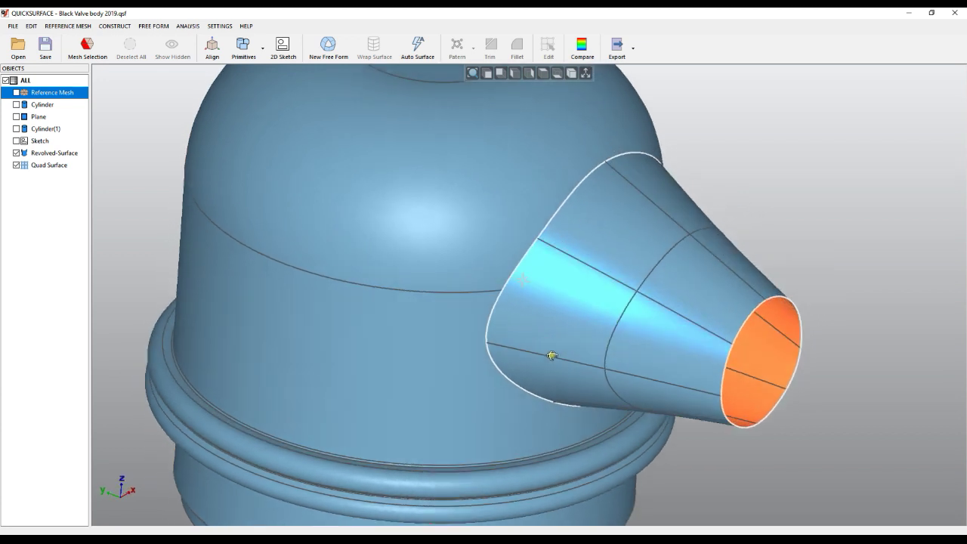
right_click(50, 168)
- Start editing the Quad Surface points and view it from the top
click(71, 173)
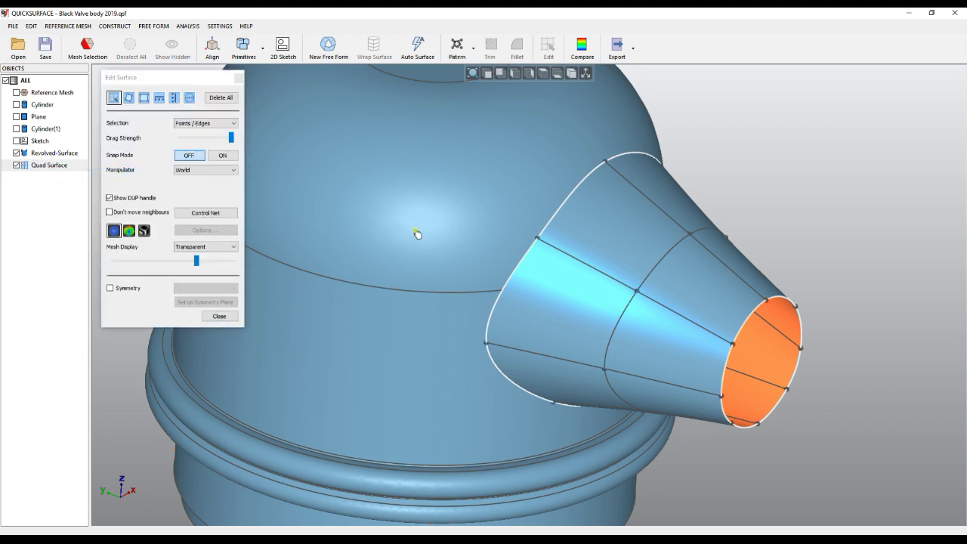
click(544, 73)
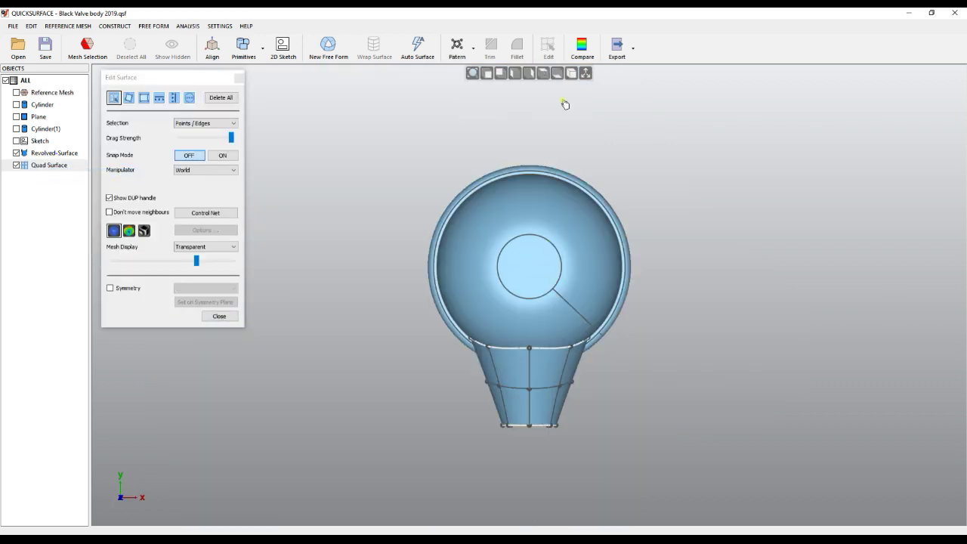
scroll(571, 386, up, 3)
- Zoom in, hide the Revolved-Surface main body, and select the quad surface's top edge
click(498, 337)
scroll(498, 334, up, 2)
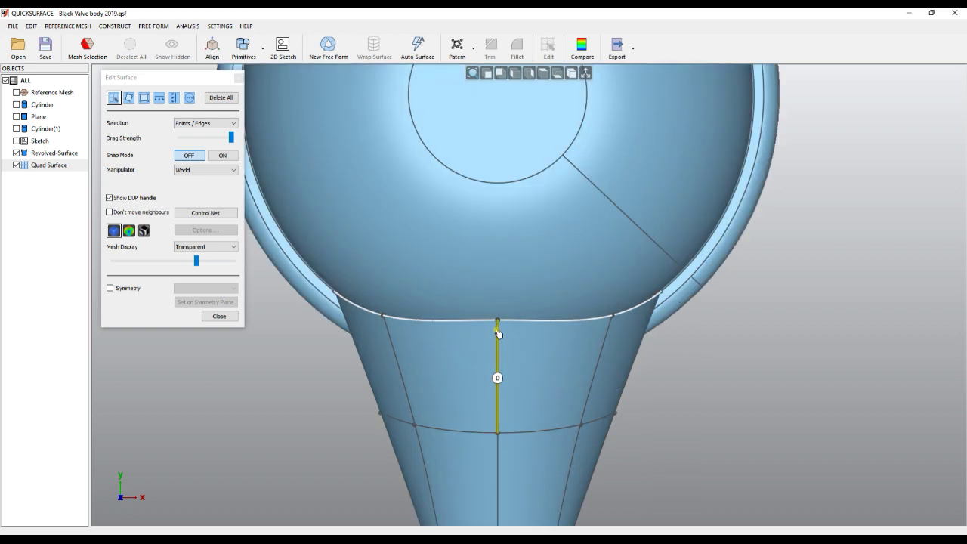
click(529, 339)
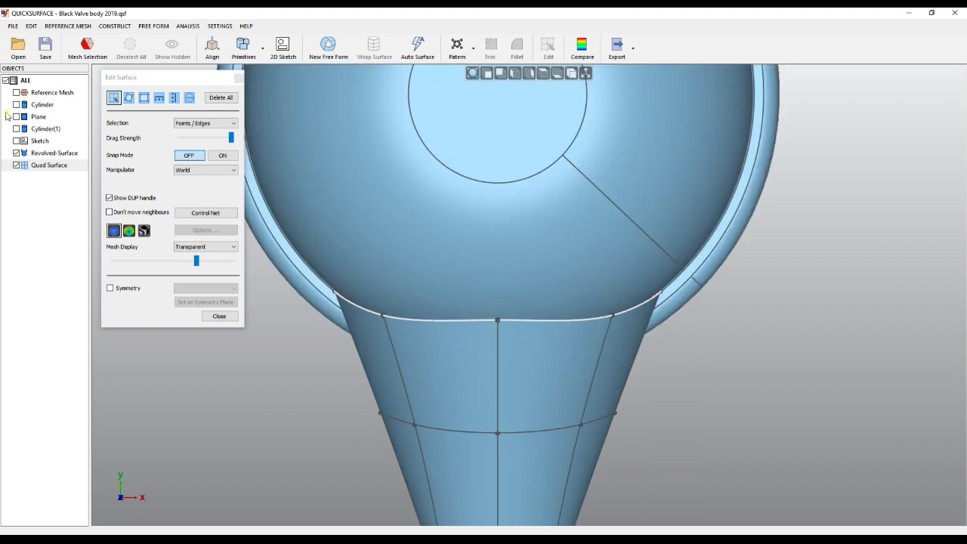
click(17, 154)
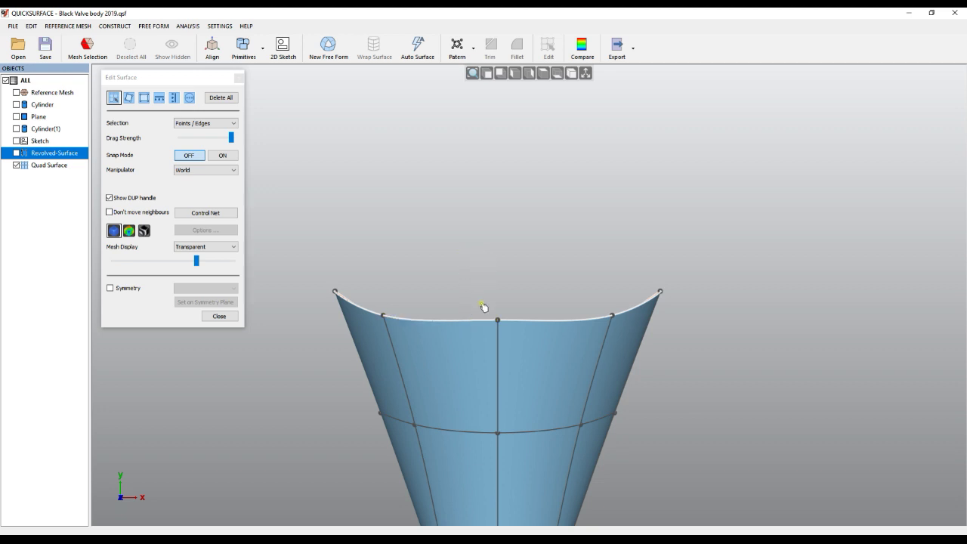
click(479, 326)
- Select the full top edge loop, show the Reference Mesh, and raise the edge along Y
double_click(484, 326)
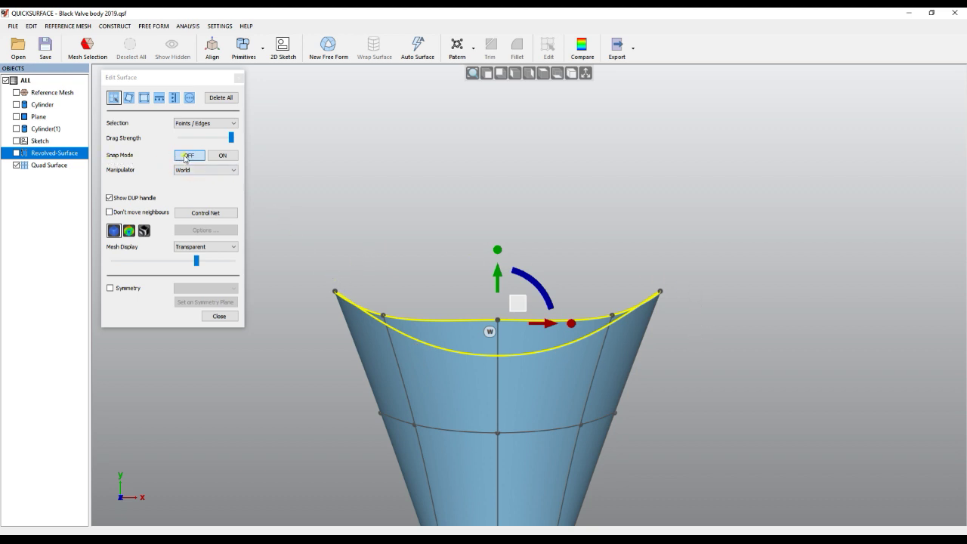
click(16, 92)
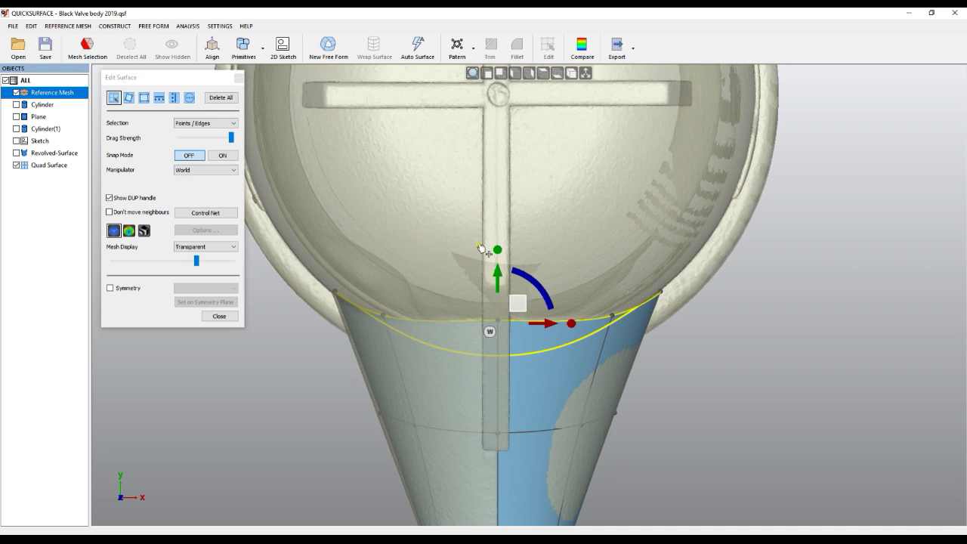
drag(497, 277, 486, 132)
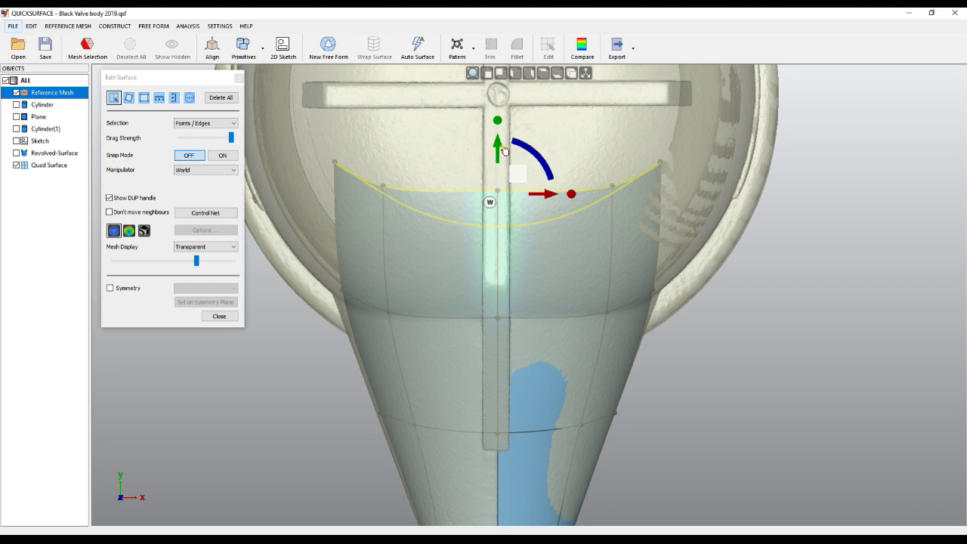
click(219, 214)
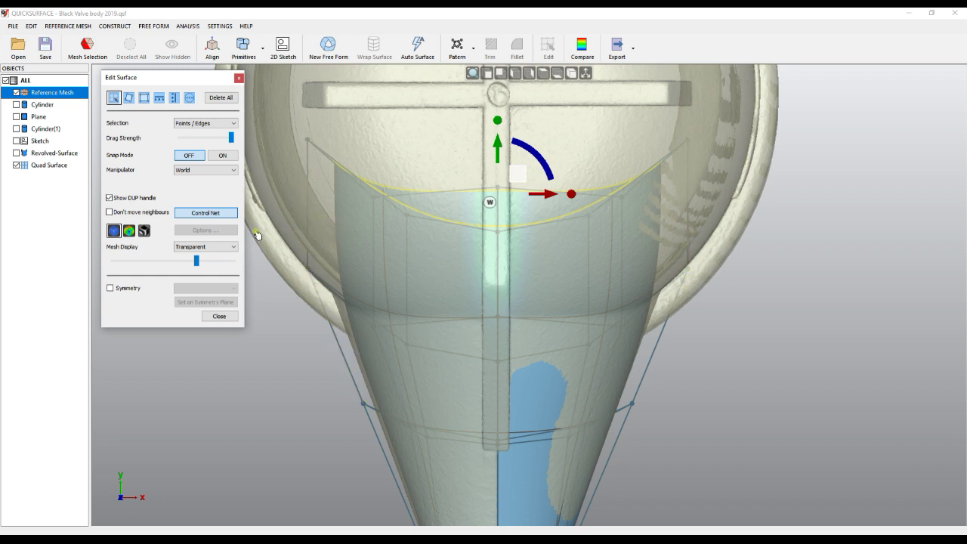
click(228, 216)
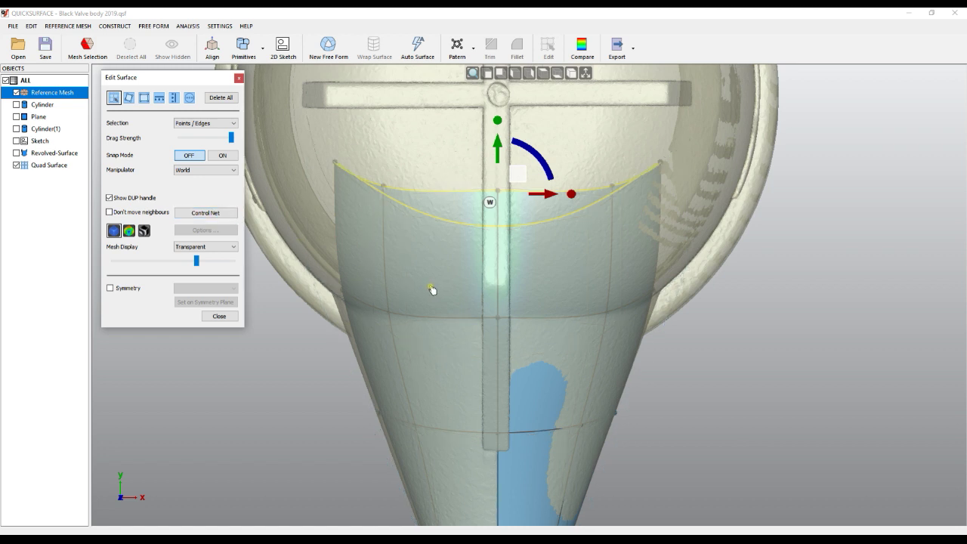
click(31, 26)
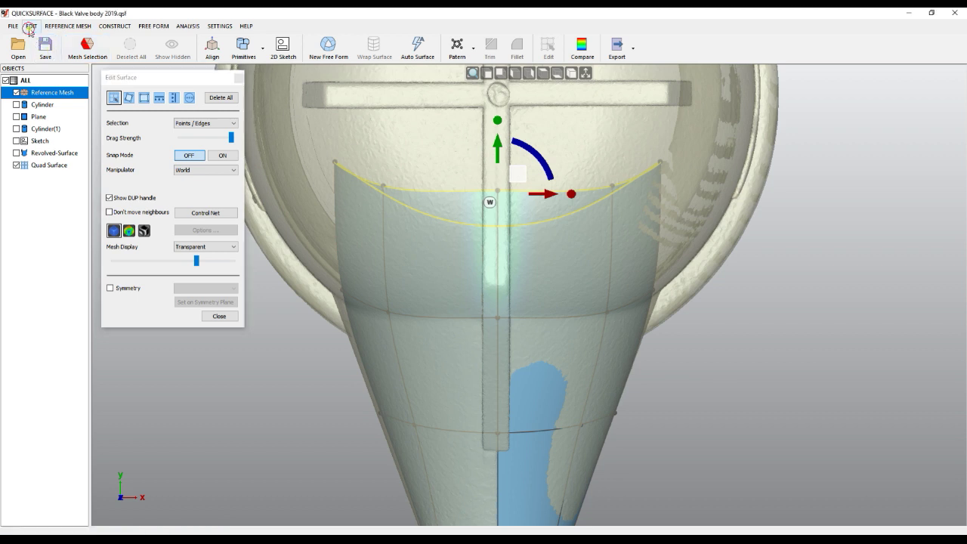
- Undo the previous edge move and raise the top edge up into the main body
click(47, 41)
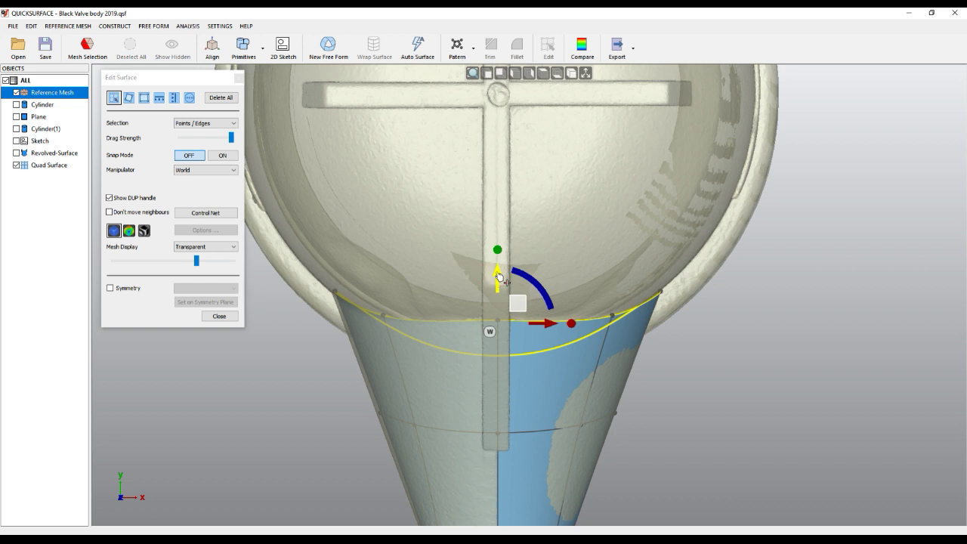
drag(499, 279, 499, 210)
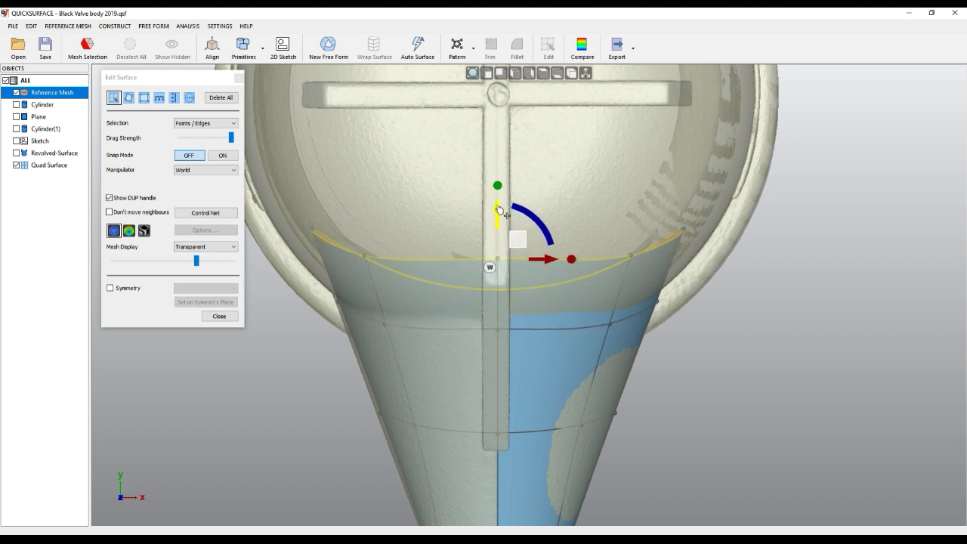
drag(500, 209, 497, 210)
- Orbit around the extended surface and hide the Reference Mesh
right_drag(691, 406, 774, 401)
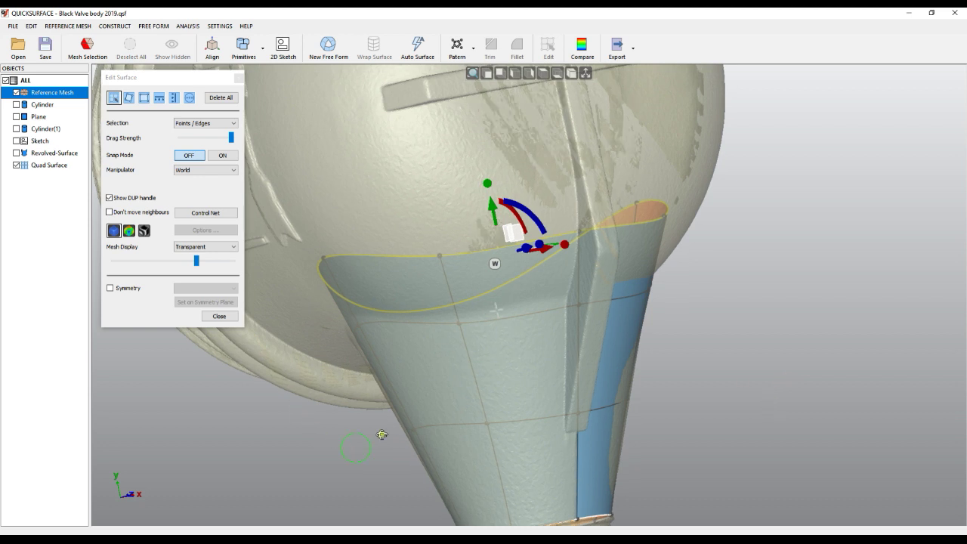
right_drag(339, 446, 176, 238)
click(17, 93)
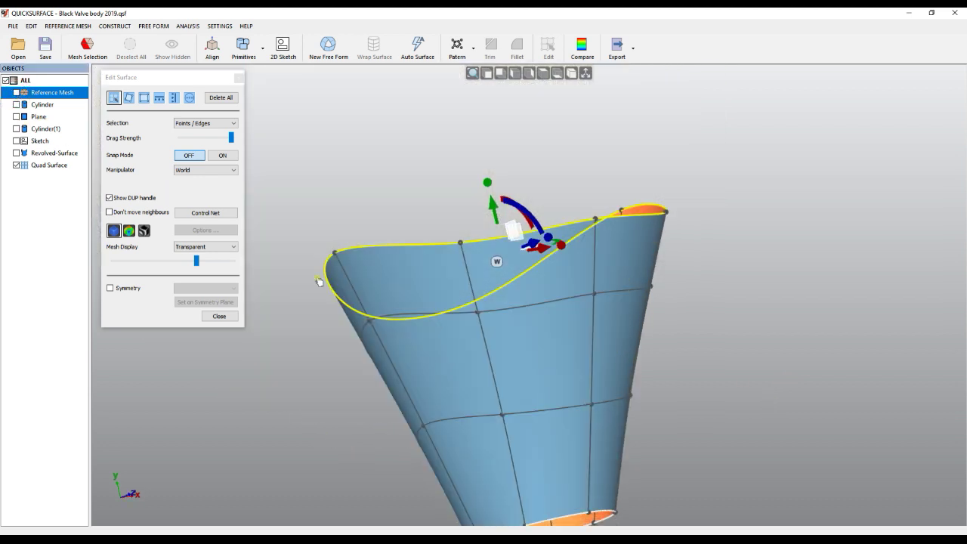
right_drag(335, 391, 386, 411)
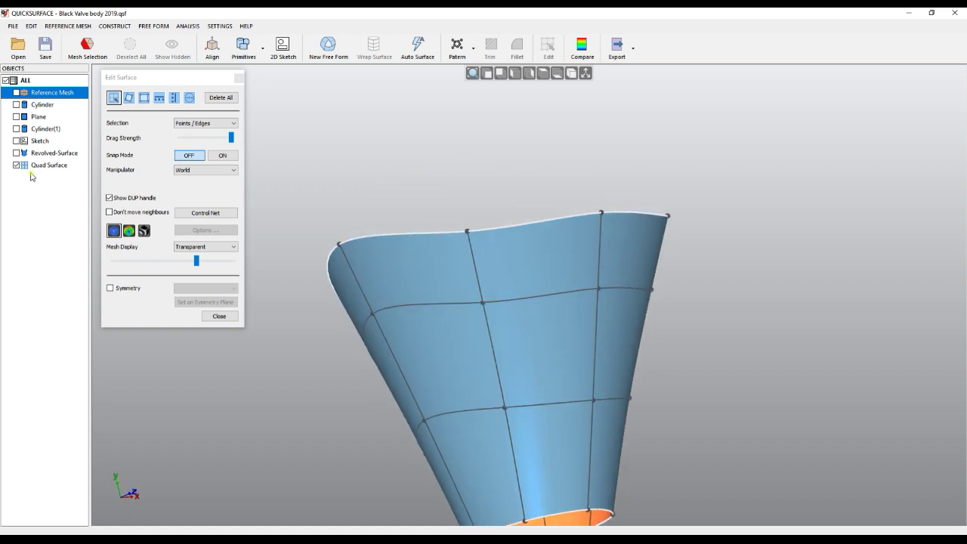
- Check the extended cone against the Revolved-Surface, hide it again, and pick one top-edge segment
click(17, 153)
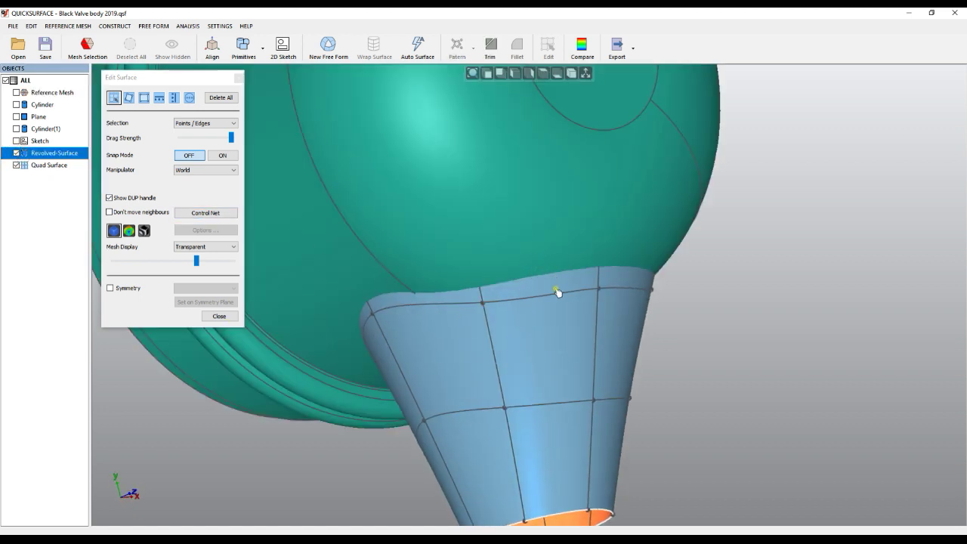
mouse_move(460, 342)
right_down()
mouse_move(340, 345)
mouse_move(324, 341)
mouse_move(320, 315)
mouse_move(327, 328)
right_up()
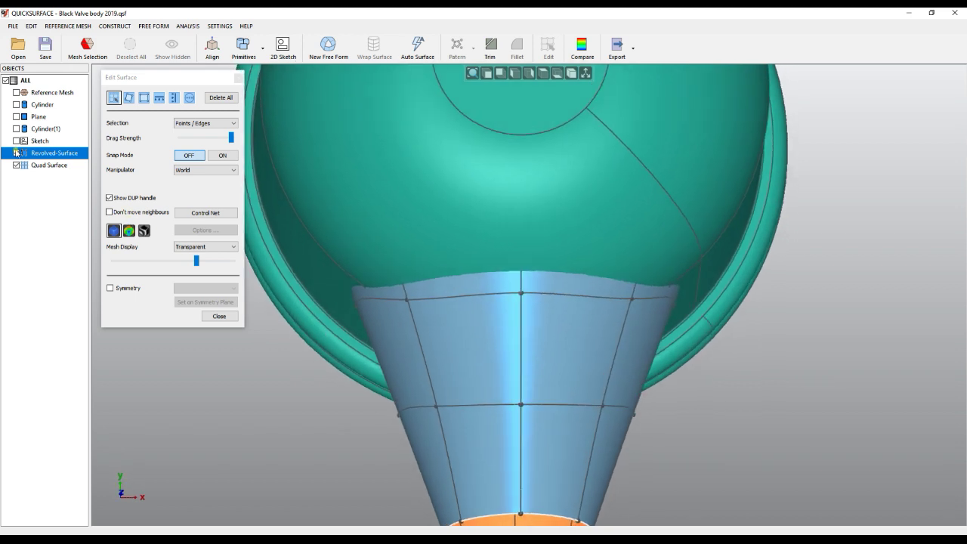
click(16, 153)
click(469, 226)
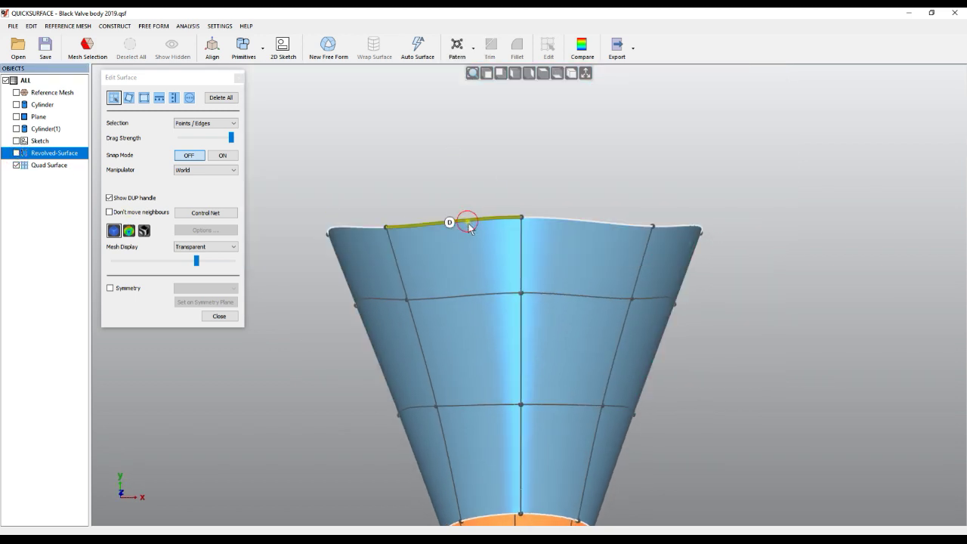